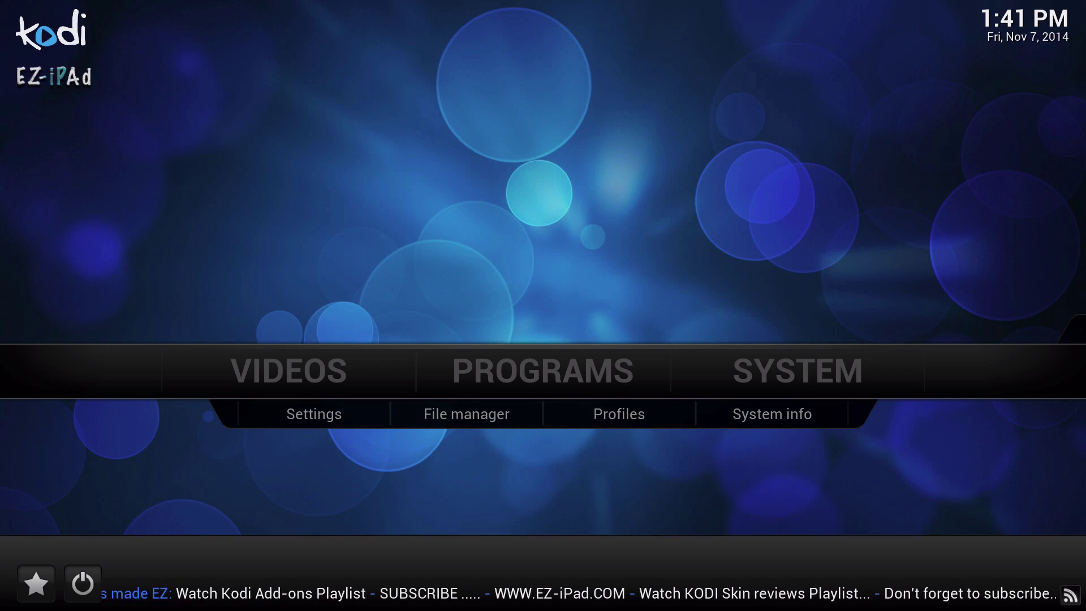
# Step: Move through the home menu to System and its File manager entry
pyautogui.press('Left')
pyautogui.press('Left')
pyautogui.press('Left')
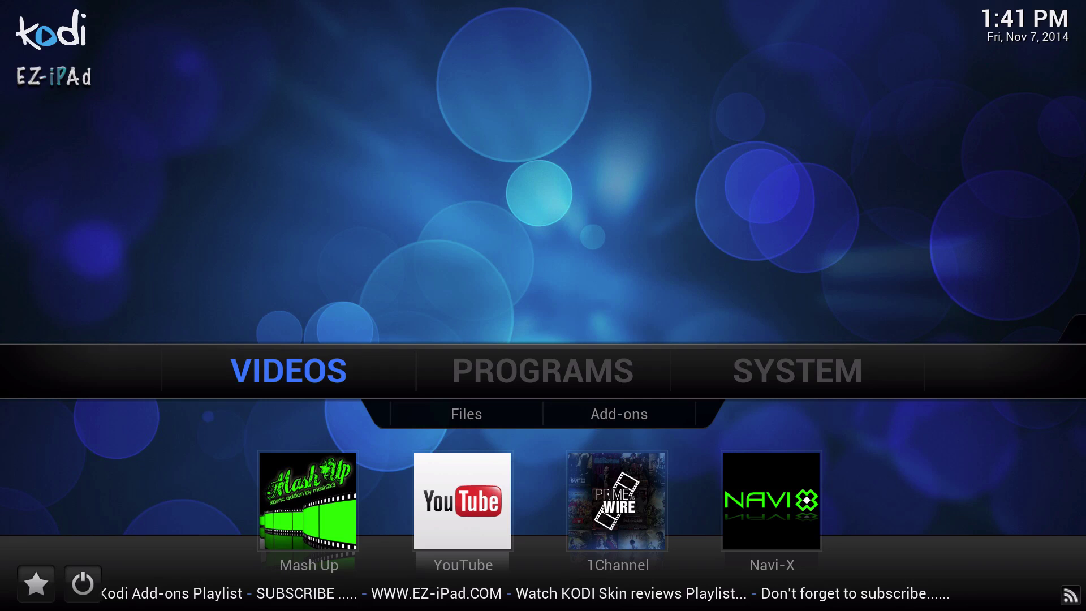
pyautogui.press('Right')
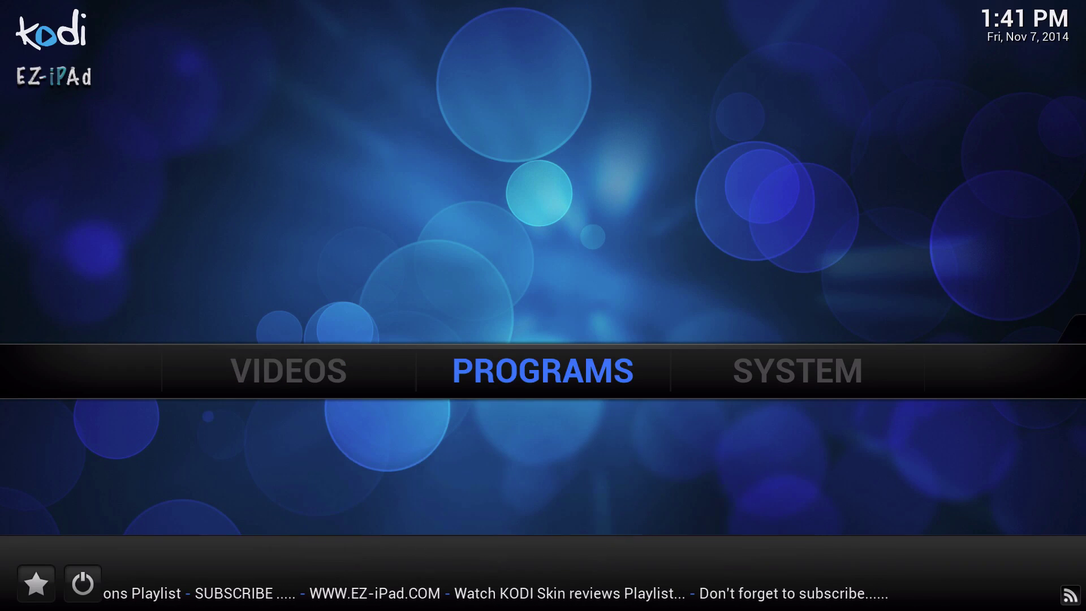
pyautogui.press('Right')
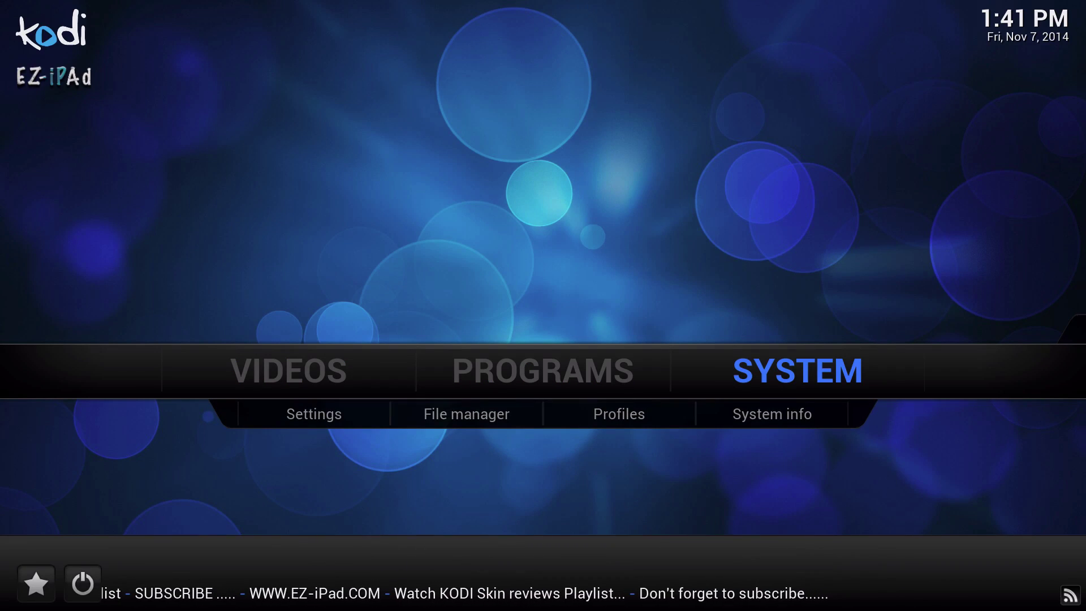
pyautogui.press('Down')
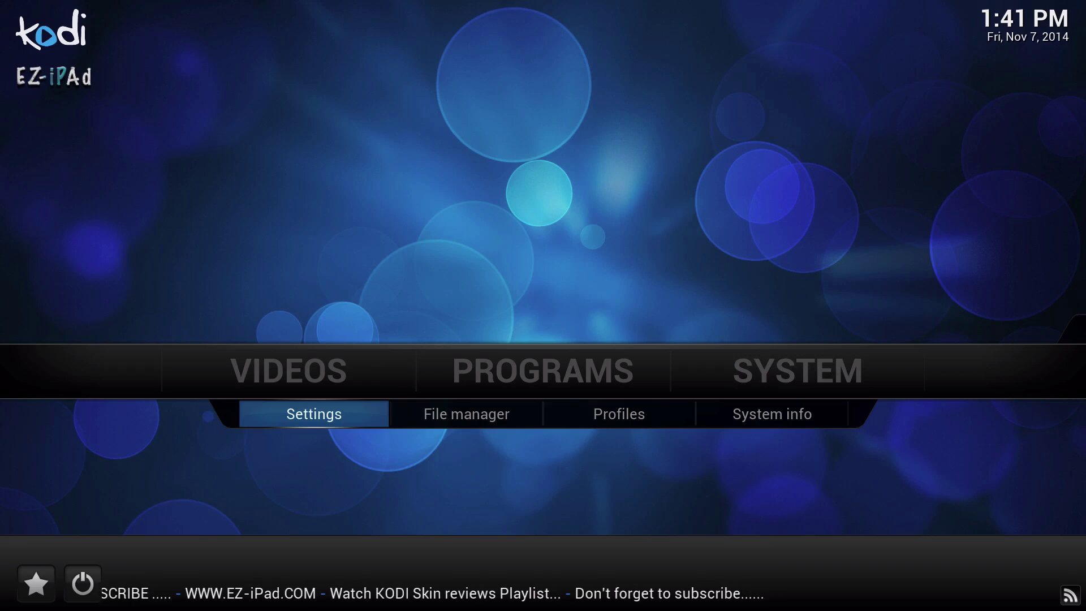
pyautogui.press('Right')
pyautogui.press('Return')
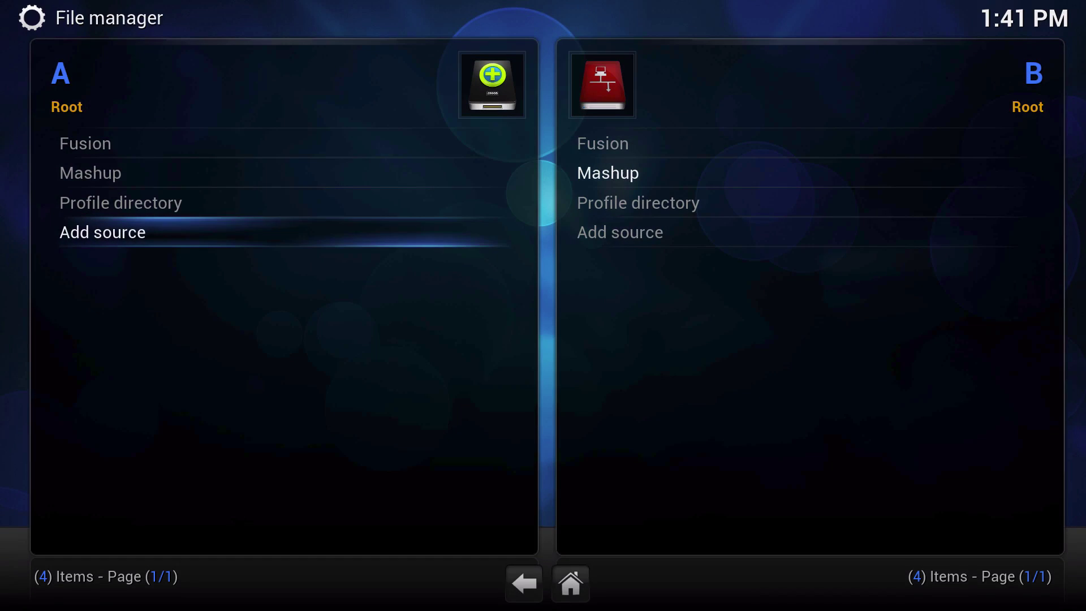
pyautogui.press('Return')
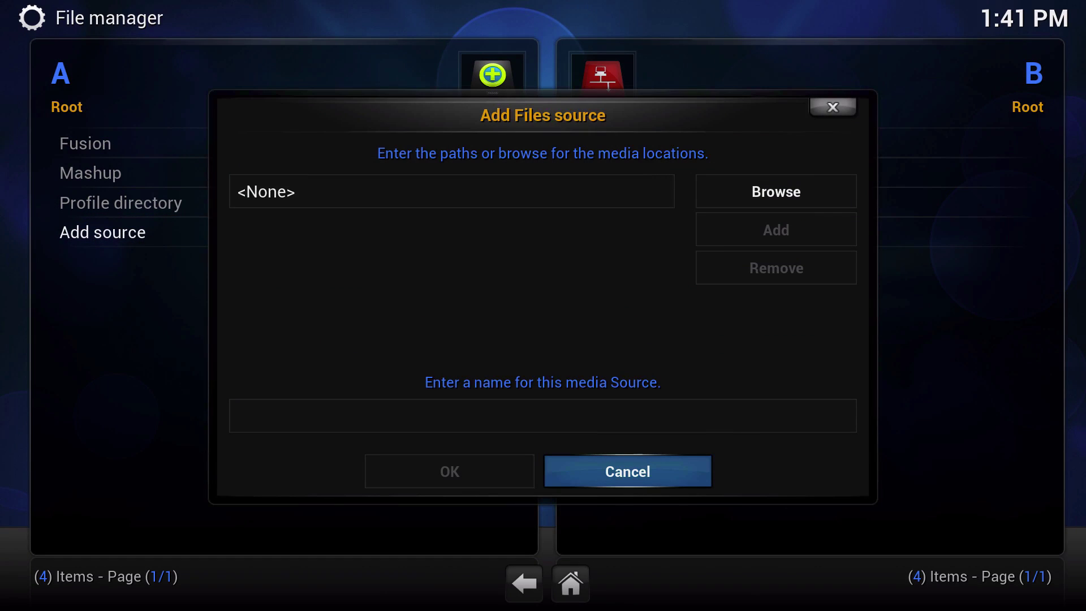
pyautogui.press('Up')
pyautogui.press('Up')
pyautogui.press('Up')
pyautogui.press('Down')
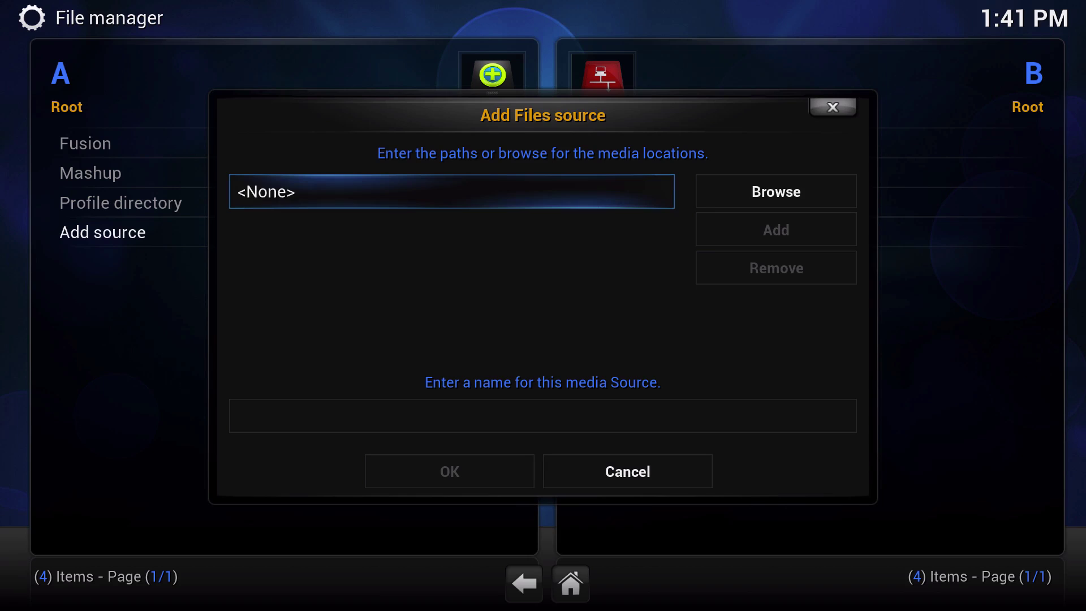
pyautogui.press('Return')
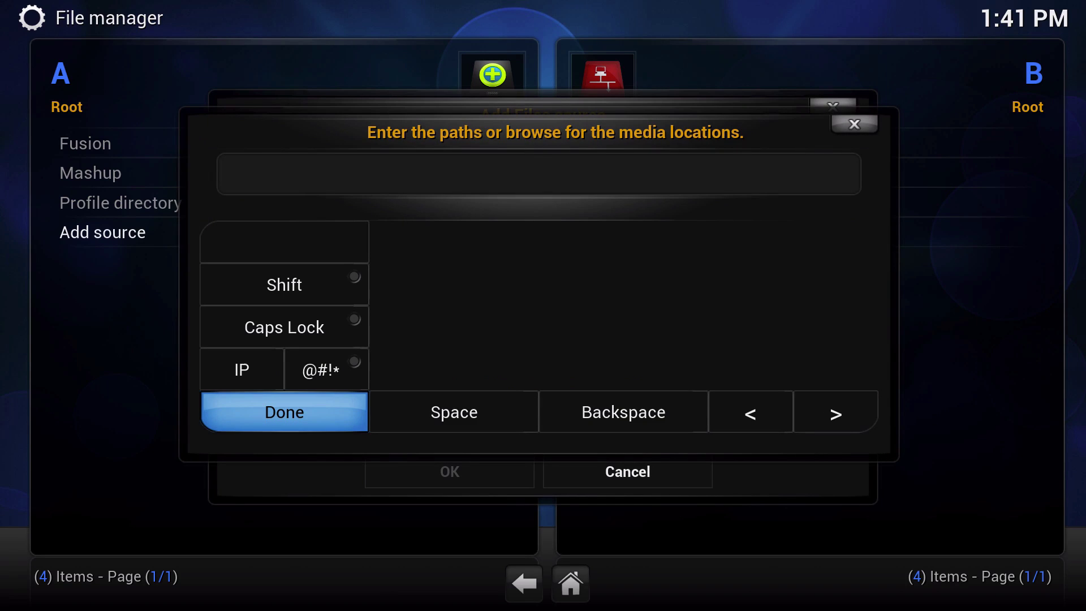
pyautogui.write('http:')
pyautogui.write('//')
pyautogui.write('fusion')
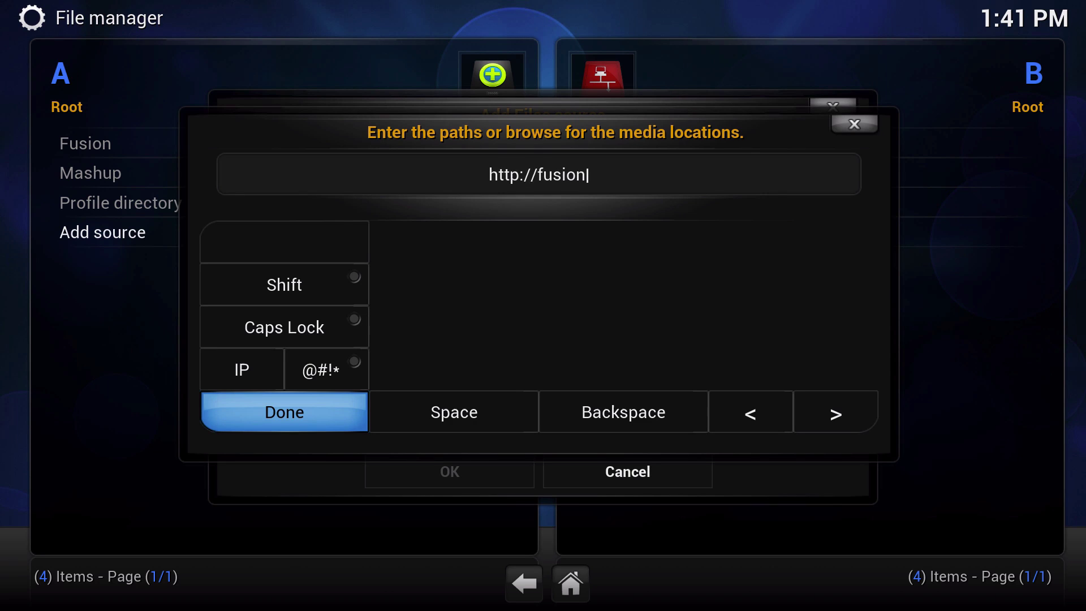
pyautogui.write('.xbm')
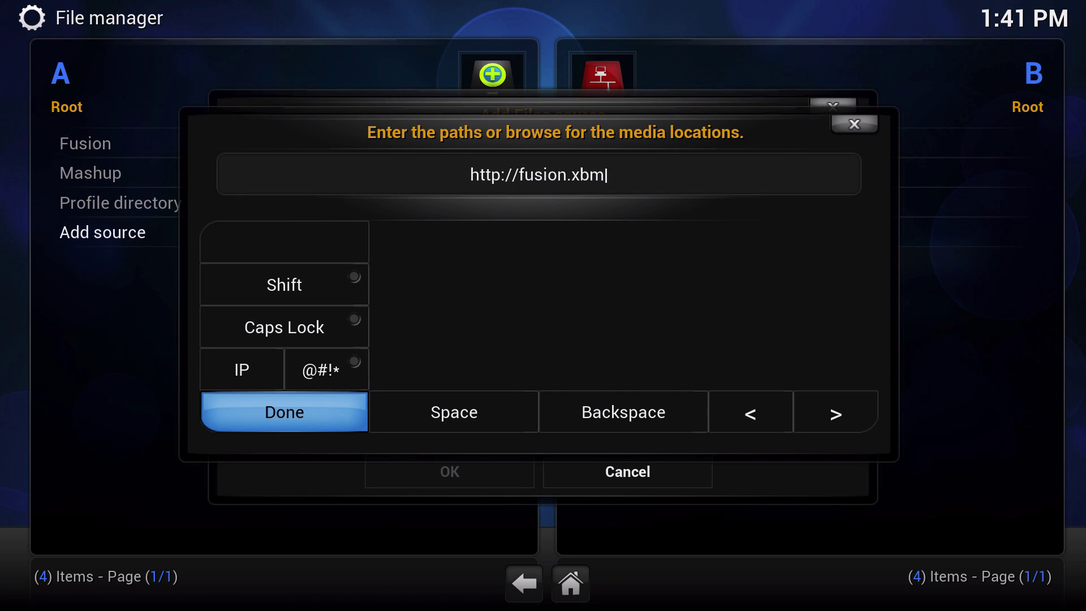
pyautogui.write('chub.c')
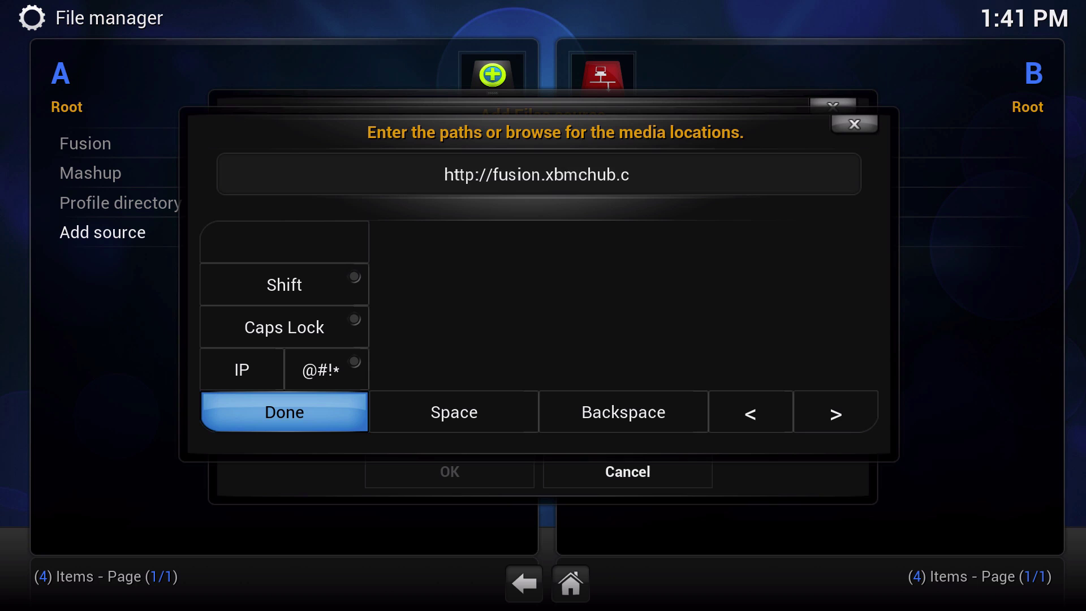
pyautogui.write('om')
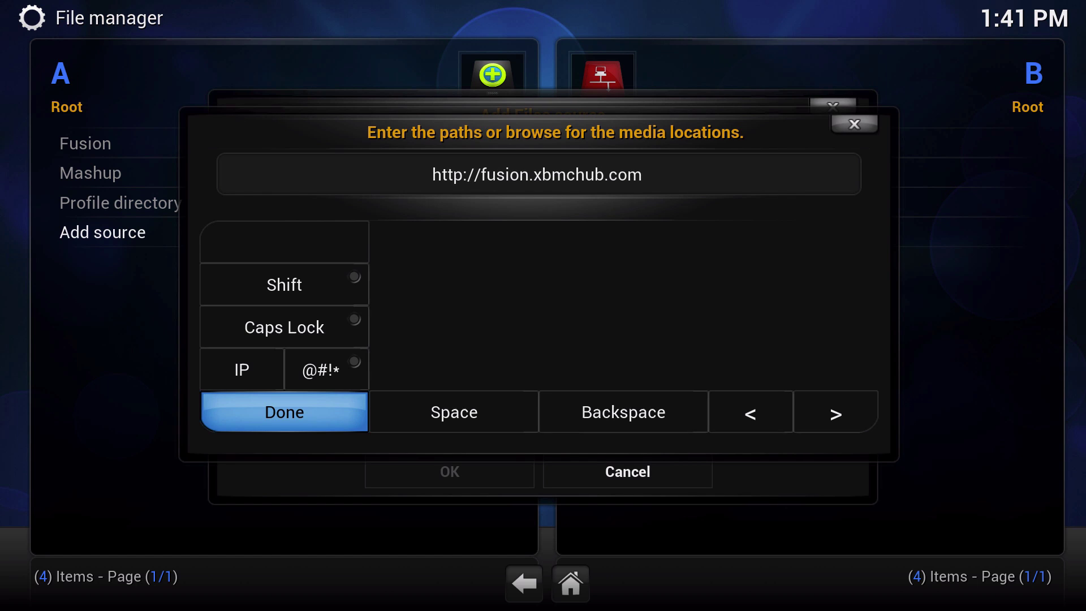
pyautogui.press('Return')
# Step: Name the new source FUSION, correcting a typo, then move toward Cancel
pyautogui.press('Down')
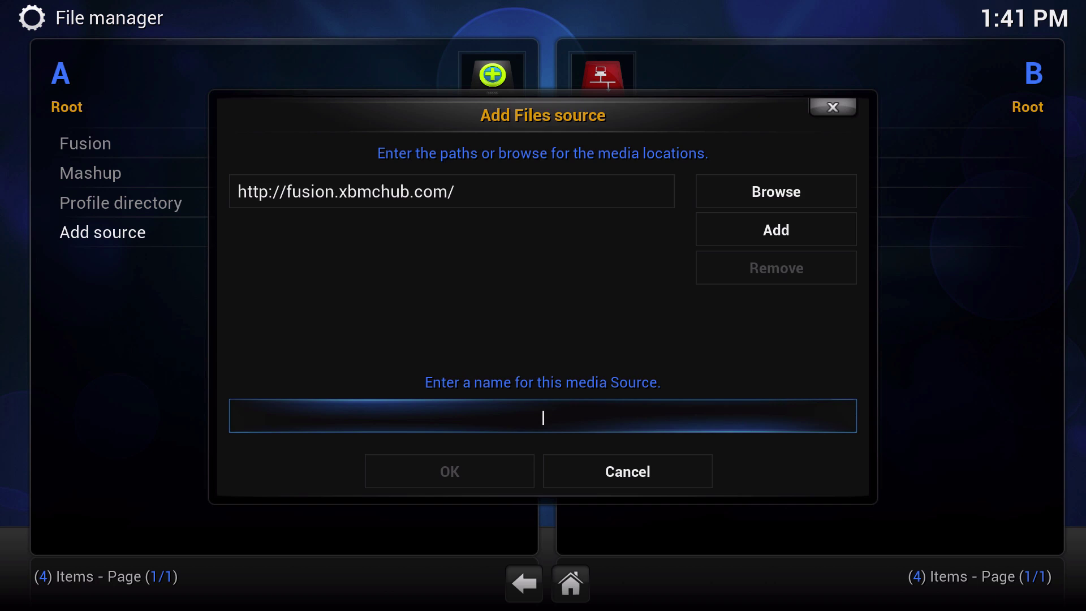
pyautogui.press('Return')
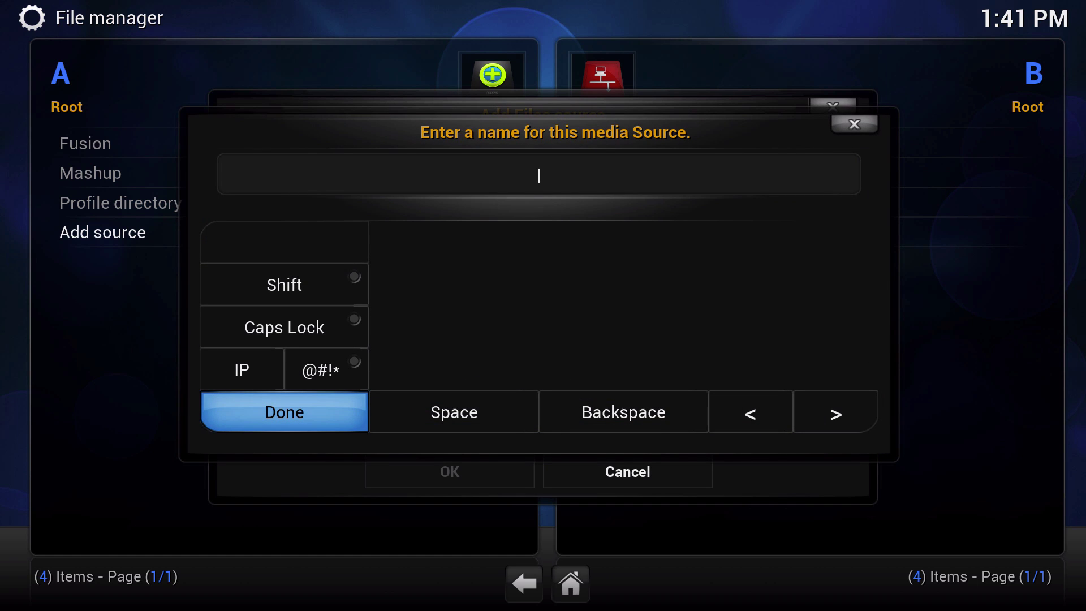
pyautogui.write('FUsio')
pyautogui.press('BackSpace')
pyautogui.press('BackSpace')
pyautogui.press('BackSpace')
pyautogui.write('SI')
pyautogui.write('ON')
pyautogui.press('Return')
pyautogui.press('Down')
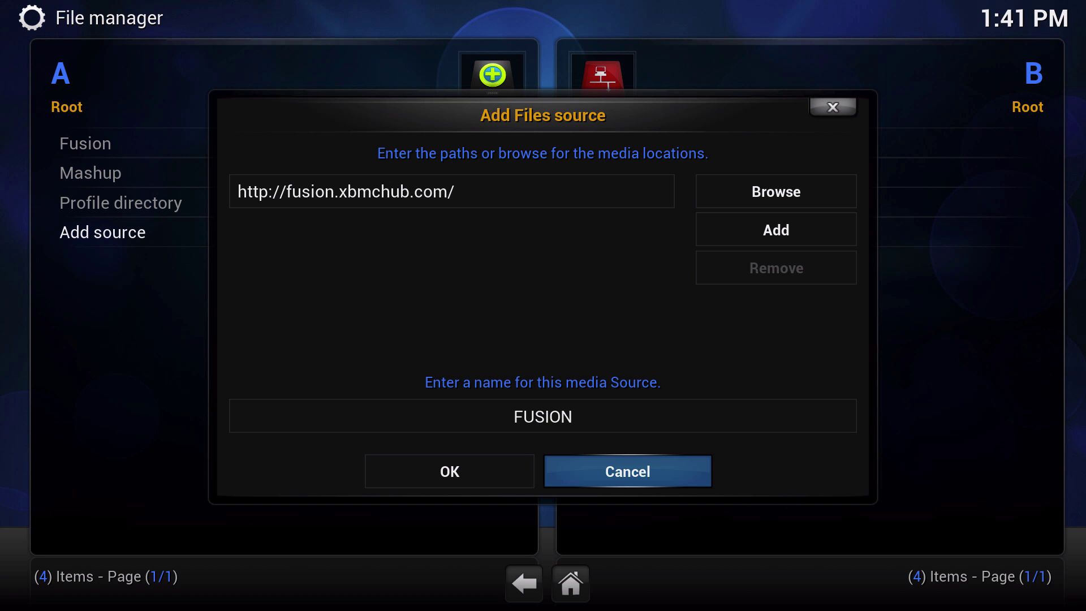
# Step: Close the add-source dialog and go from home to System Settings > Add-ons
pyautogui.press('Return')
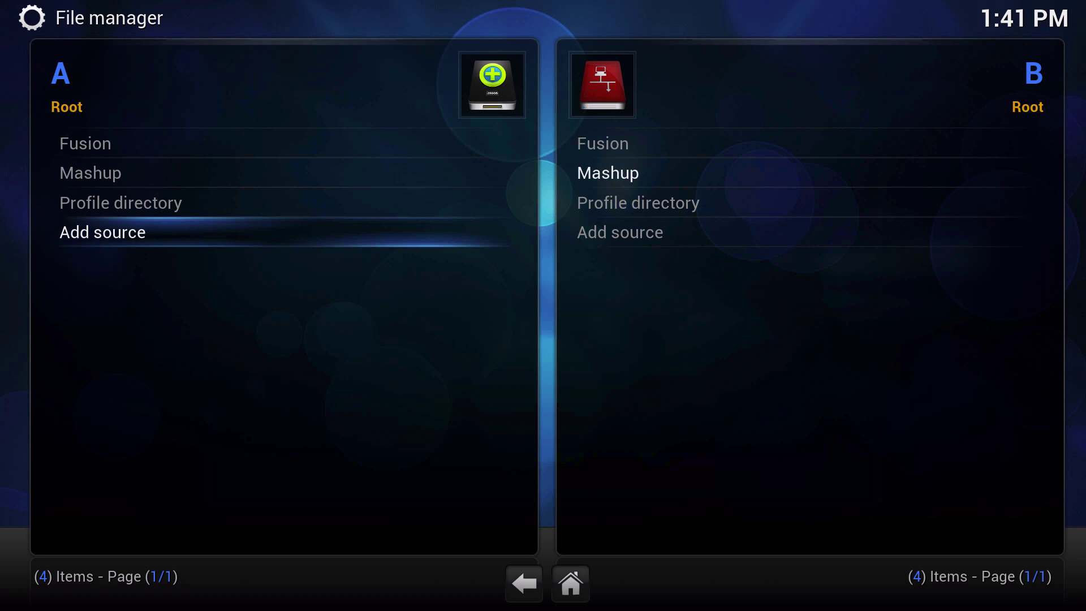
pyautogui.press('Escape')
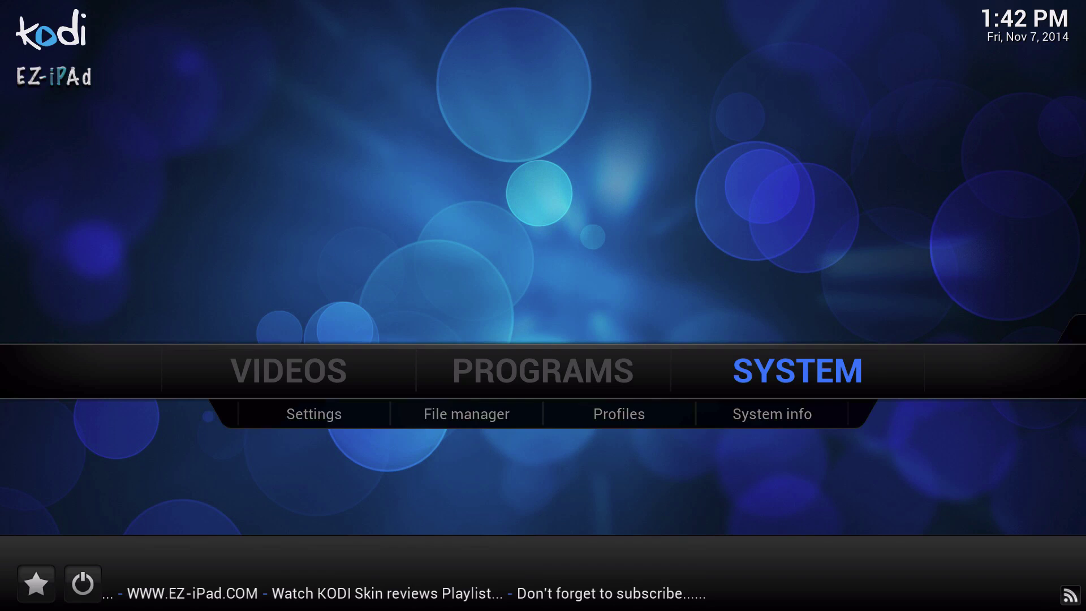
pyautogui.press('Down')
pyautogui.press('Left')
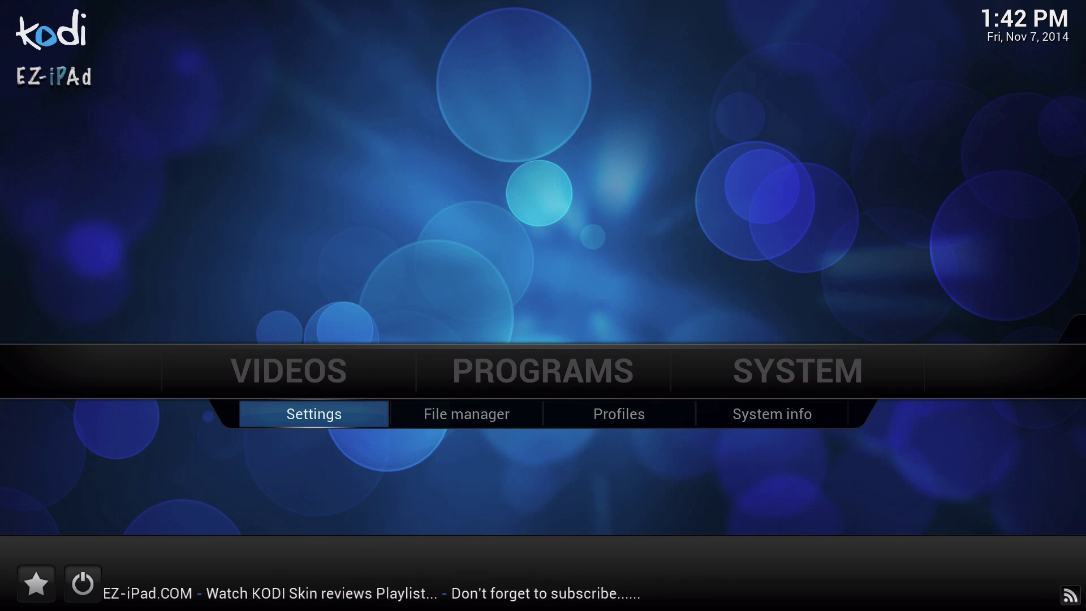
pyautogui.press('Return')
pyautogui.press('Down')
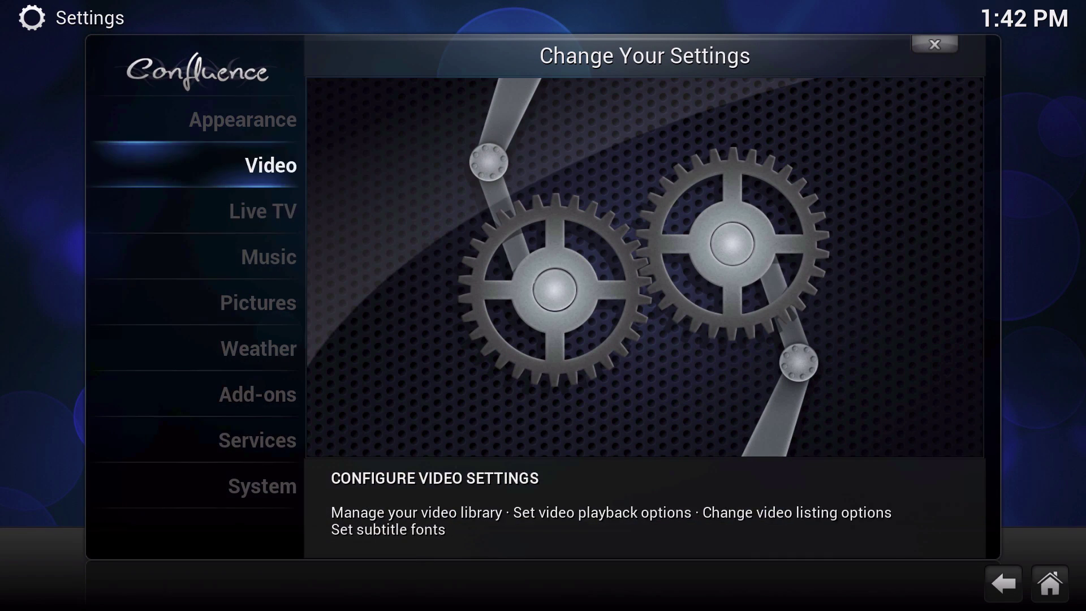
pyautogui.press('Down')
pyautogui.press('Down')
pyautogui.press('Down')
pyautogui.press('Down')
pyautogui.press('Down')
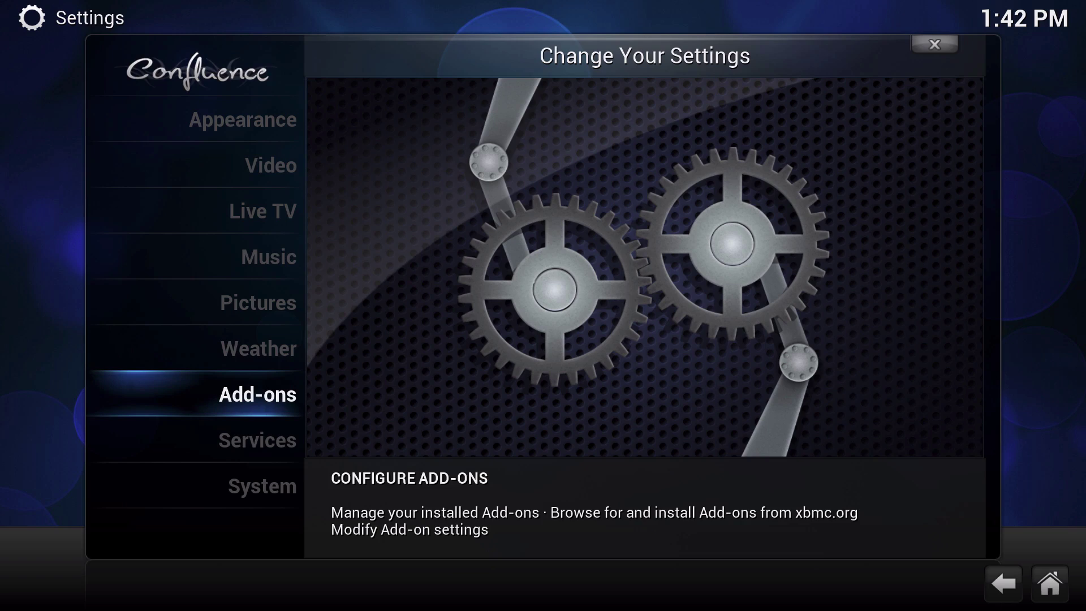
pyautogui.press('Return')
# Step: Browse Fusion > start-here to plugin.program.addoninstaller-1.2.0.zip, then back out to Settings
pyautogui.press('Return')
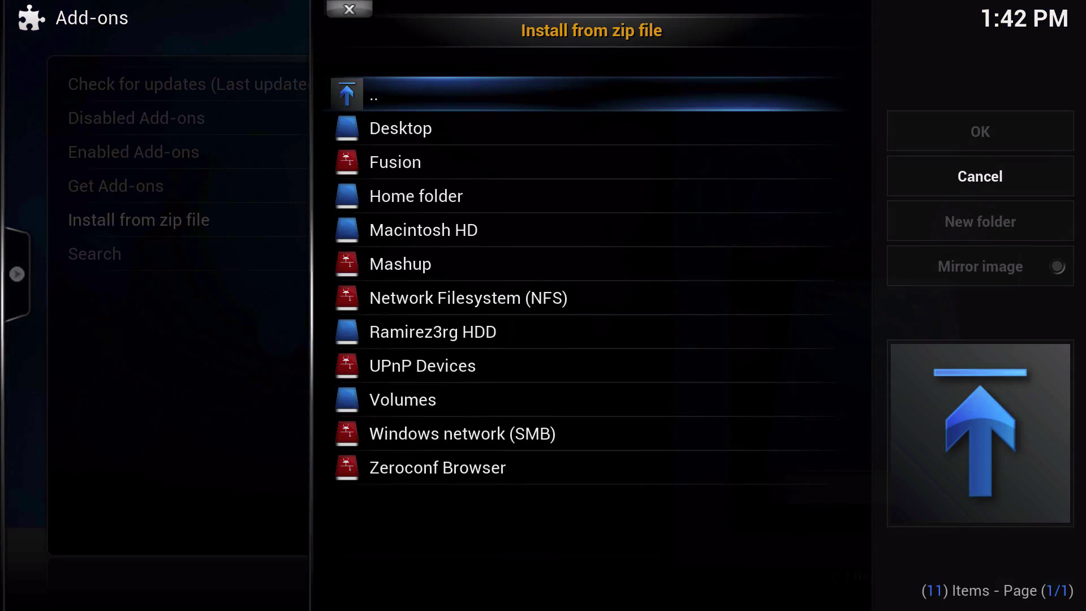
pyautogui.press('Down')
pyautogui.press('Down')
pyautogui.press('Return')
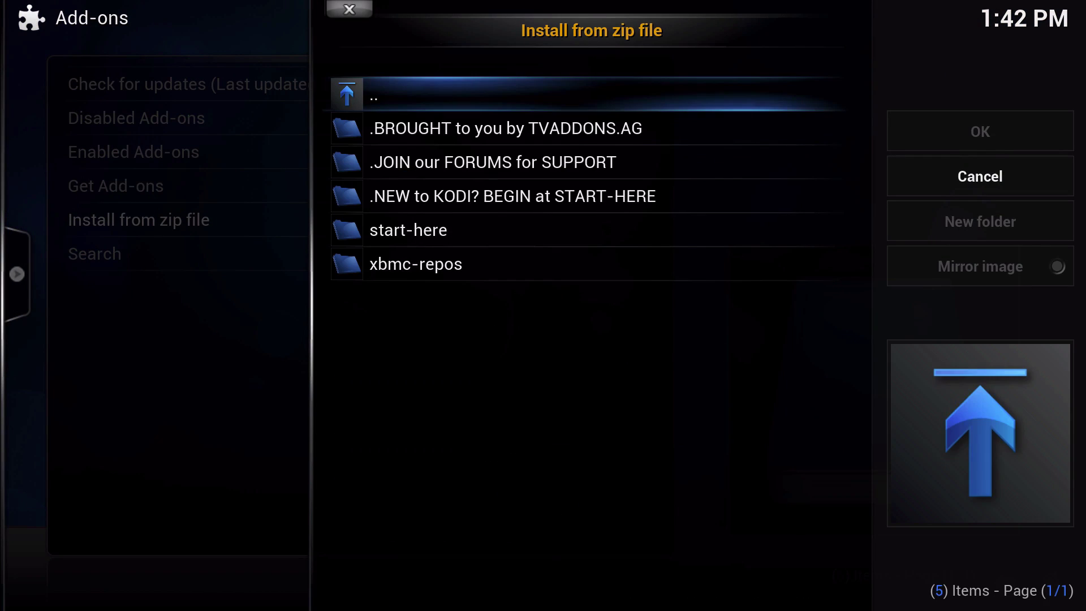
pyautogui.press('Down')
pyautogui.press('Down')
pyautogui.press('Down')
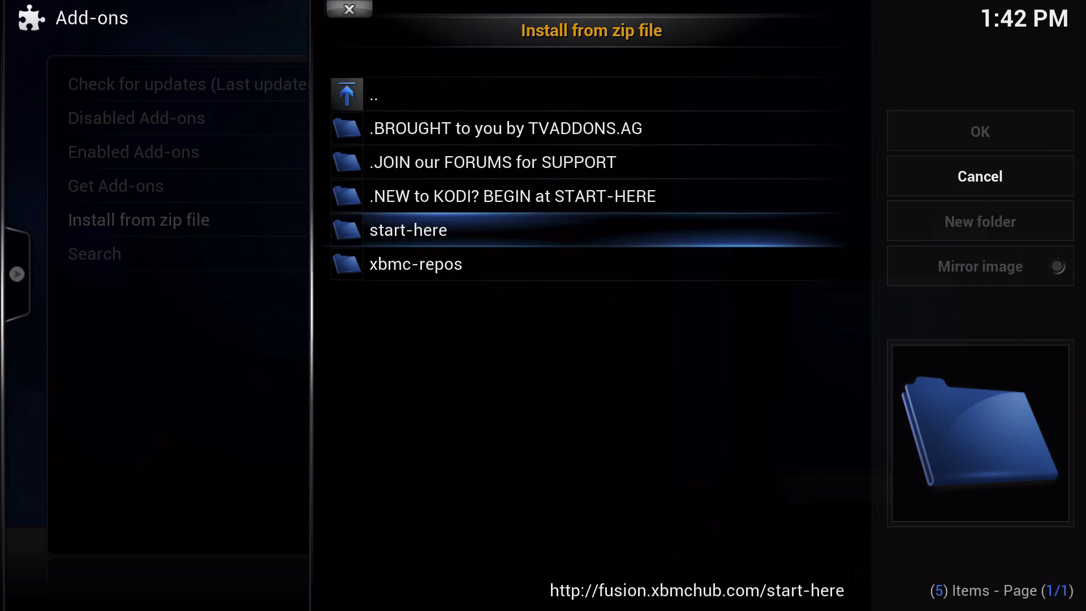
pyautogui.press('Return')
pyautogui.press('Down')
pyautogui.press('Down')
pyautogui.press('Down')
pyautogui.press('Down')
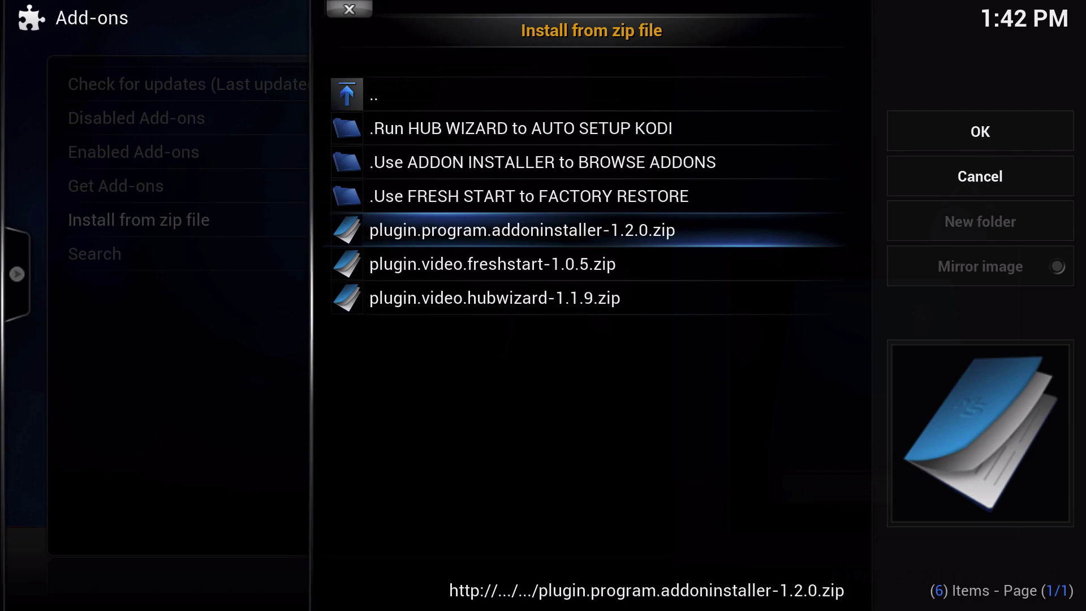
pyautogui.press('BackSpace')
pyautogui.press('BackSpace')
pyautogui.press('BackSpace')
pyautogui.press('BackSpace')
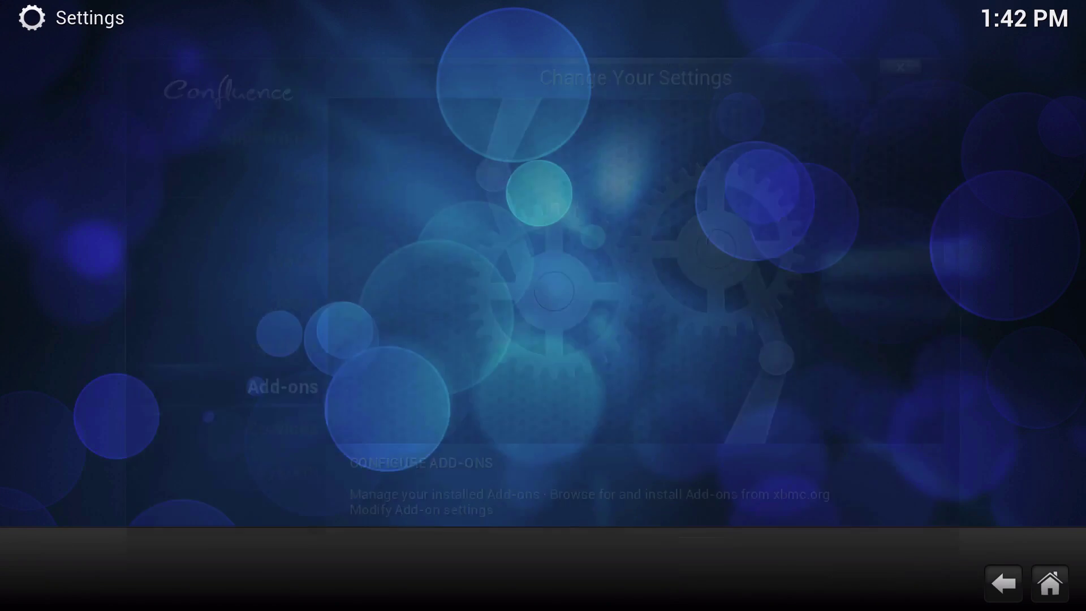
pyautogui.press('BackSpace')
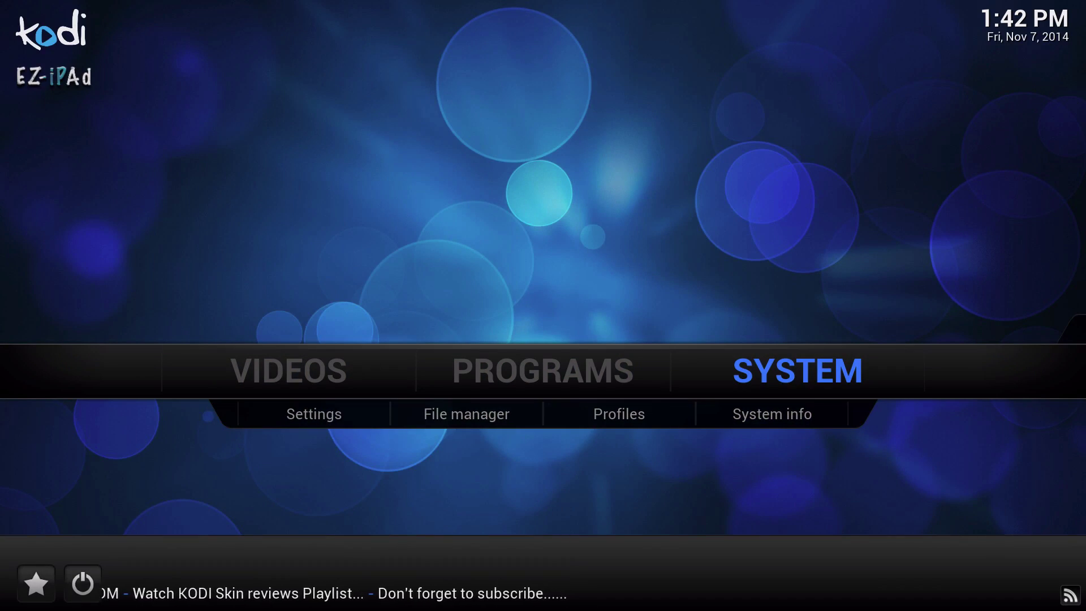
# Step: Open Programs add-ons from home and launch Addon Installer
pyautogui.press('Left')
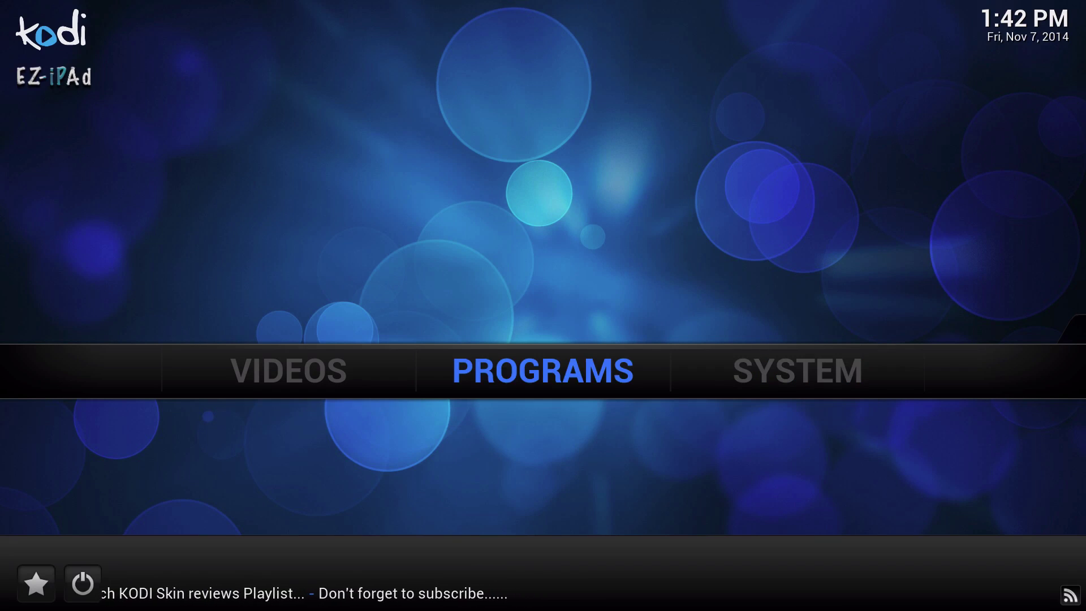
pyautogui.press('Return')
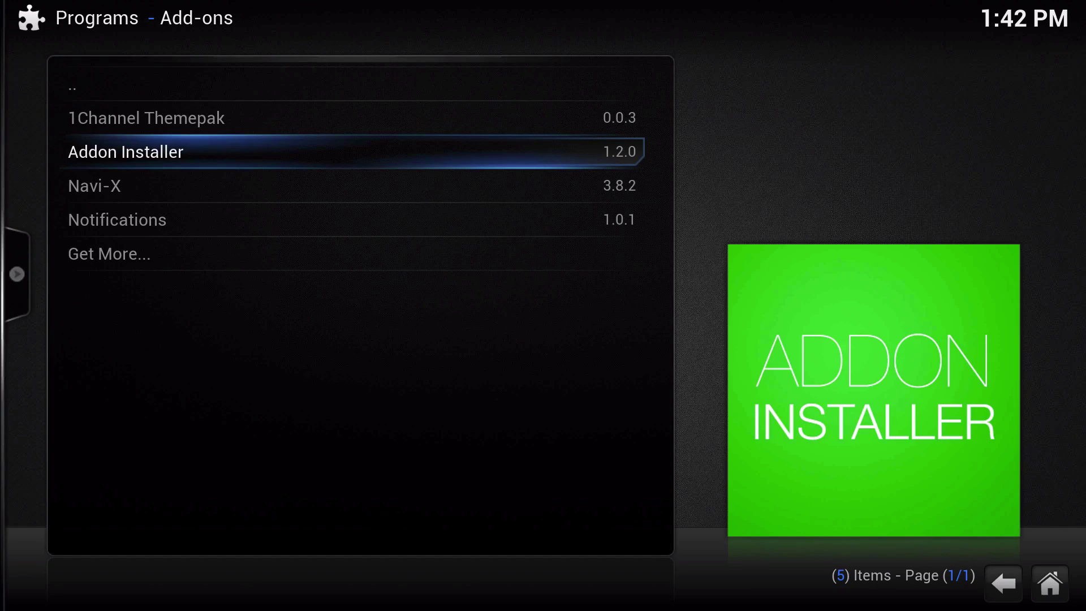
pyautogui.press('Return')
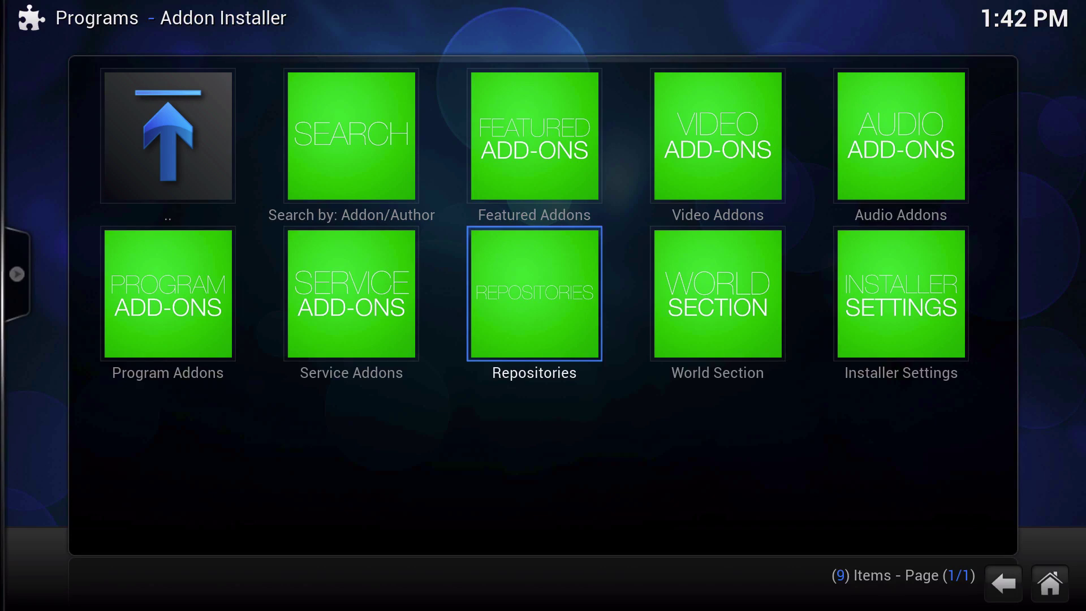
# Step: Move focus between the Search and Featured Addons tiles, ending on Featured Addons
pyautogui.press('Up')
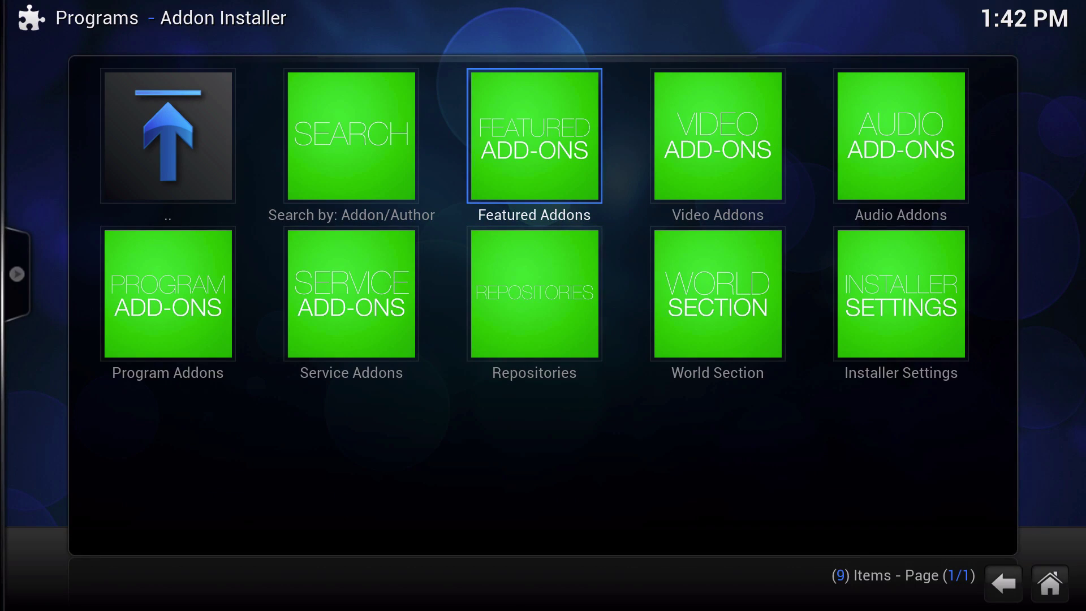
pyautogui.press('Left')
pyautogui.press('Right')
pyautogui.press('Return')
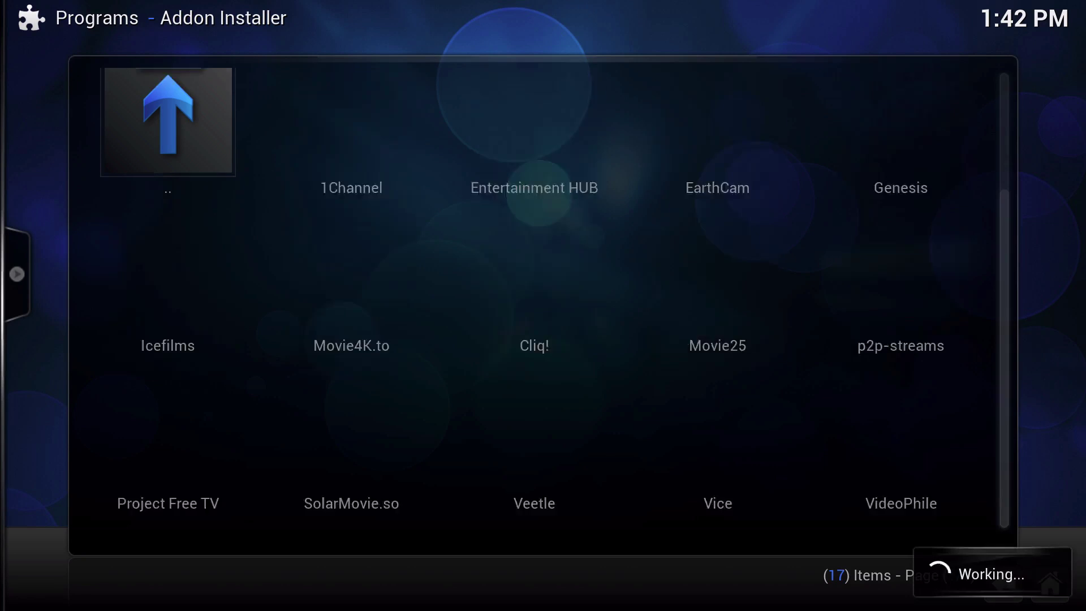
pyautogui.press('Left')
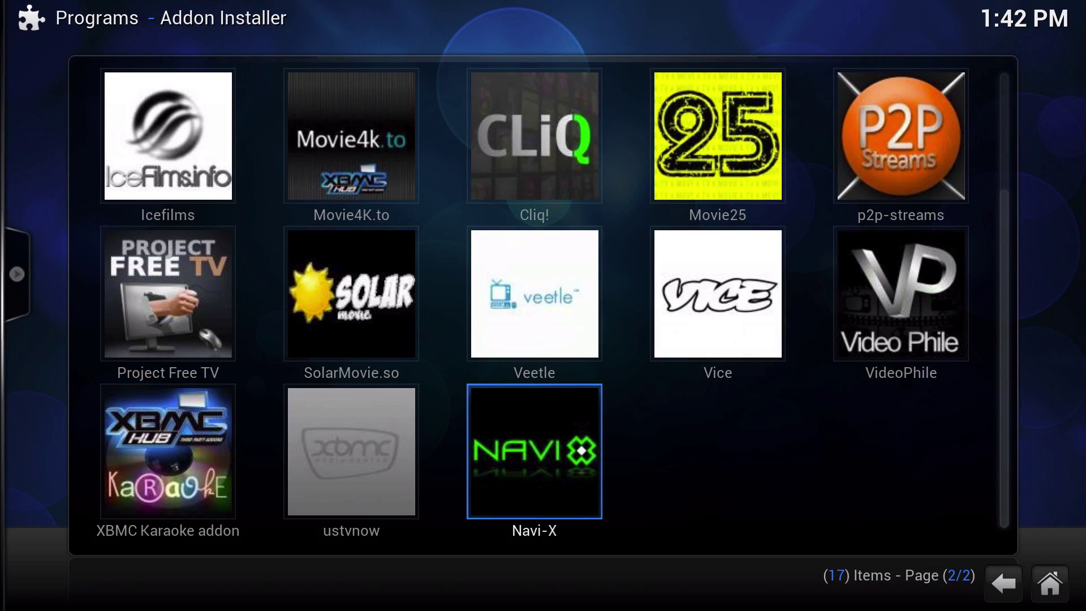
pyautogui.press('Left')
pyautogui.press('Up')
pyautogui.press('Left')
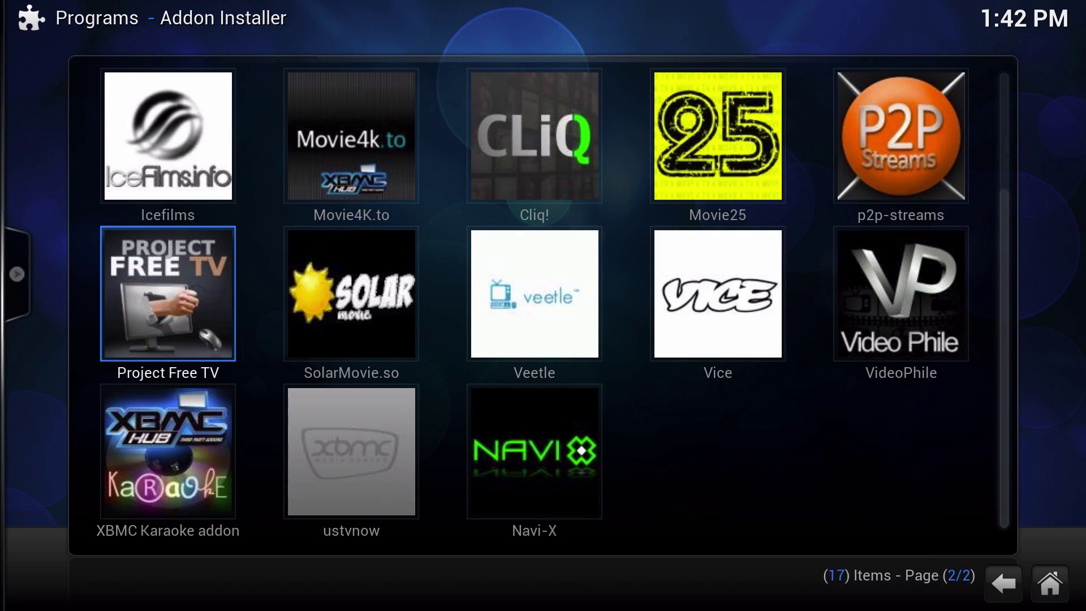
pyautogui.press('Up')
pyautogui.press('Up')
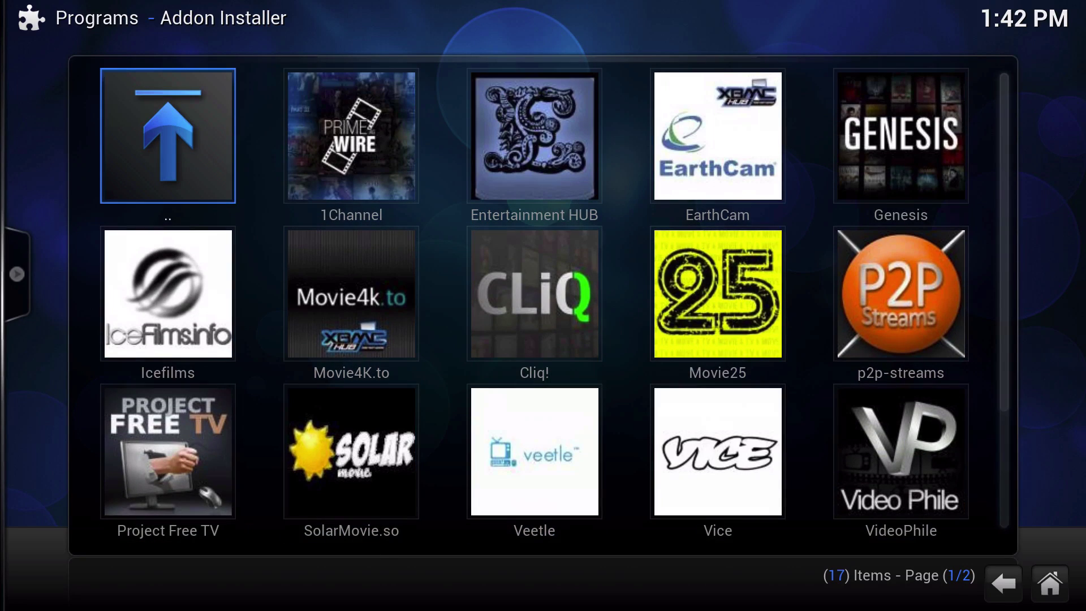
pyautogui.press('Down')
pyautogui.press('Up')
pyautogui.press('Right')
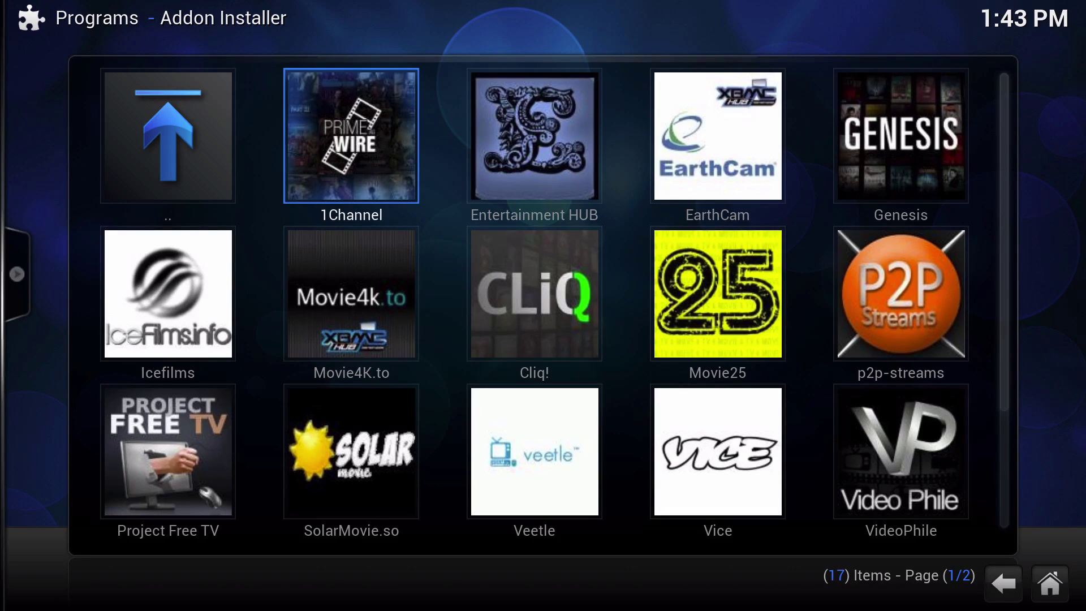
# Step: Back out to the category menu and scroll through the 32-entry Repositories list
pyautogui.press('BackSpace')
pyautogui.press('Down')
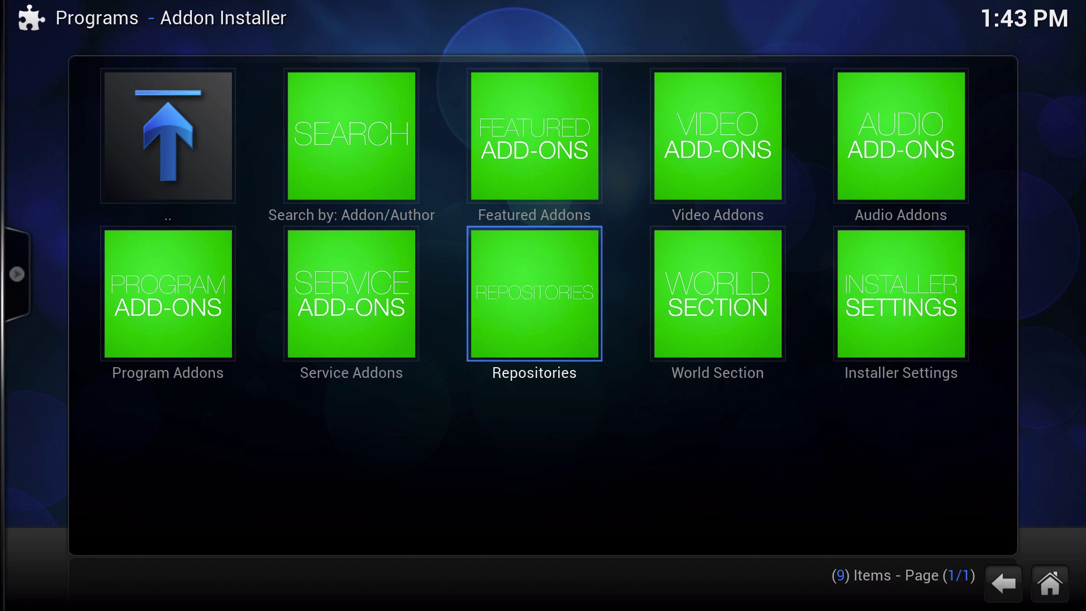
pyautogui.press('Return')
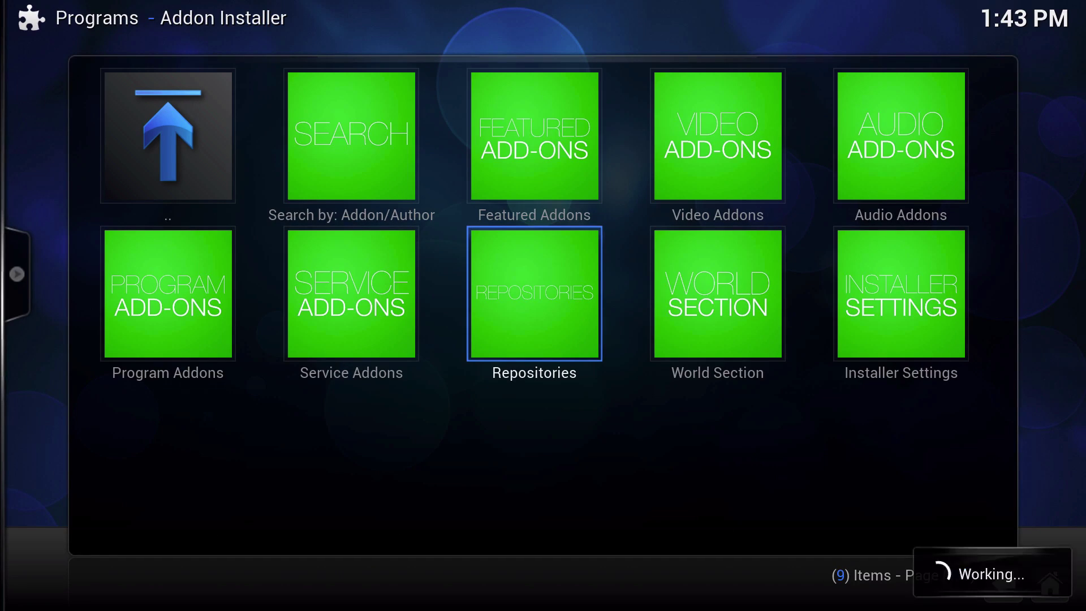
pyautogui.press('Down')
pyautogui.press('Down')
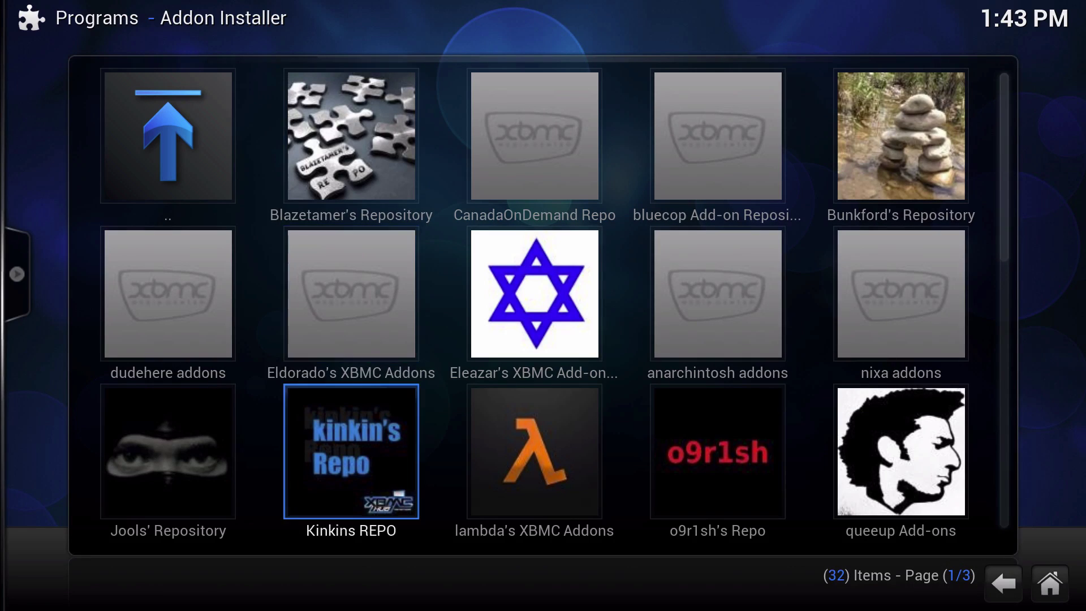
pyautogui.press('Down')
pyautogui.press('Down')
pyautogui.press('Down')
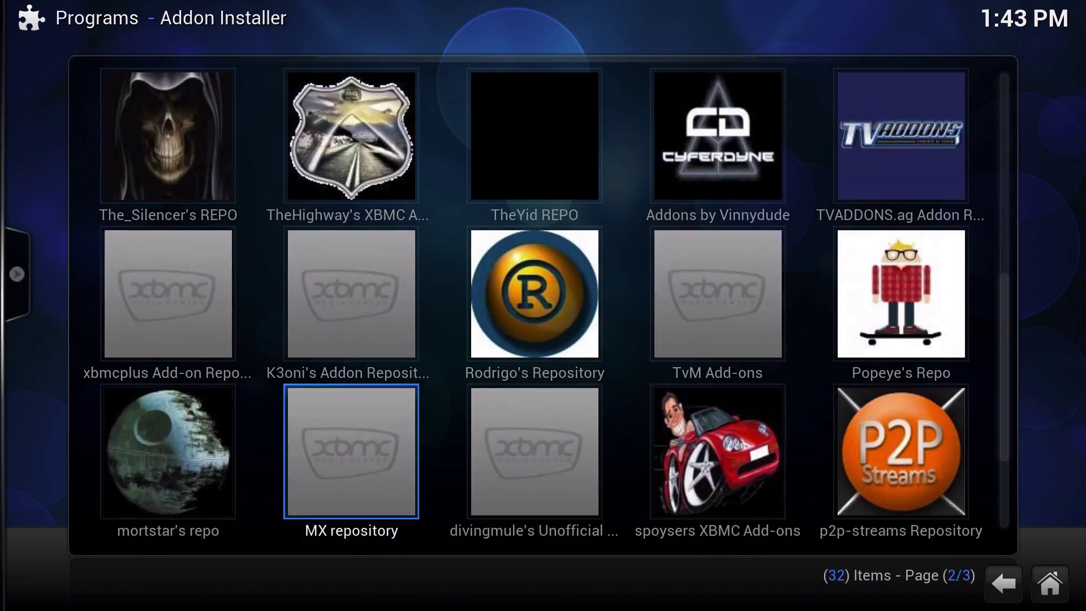
pyautogui.press('Down')
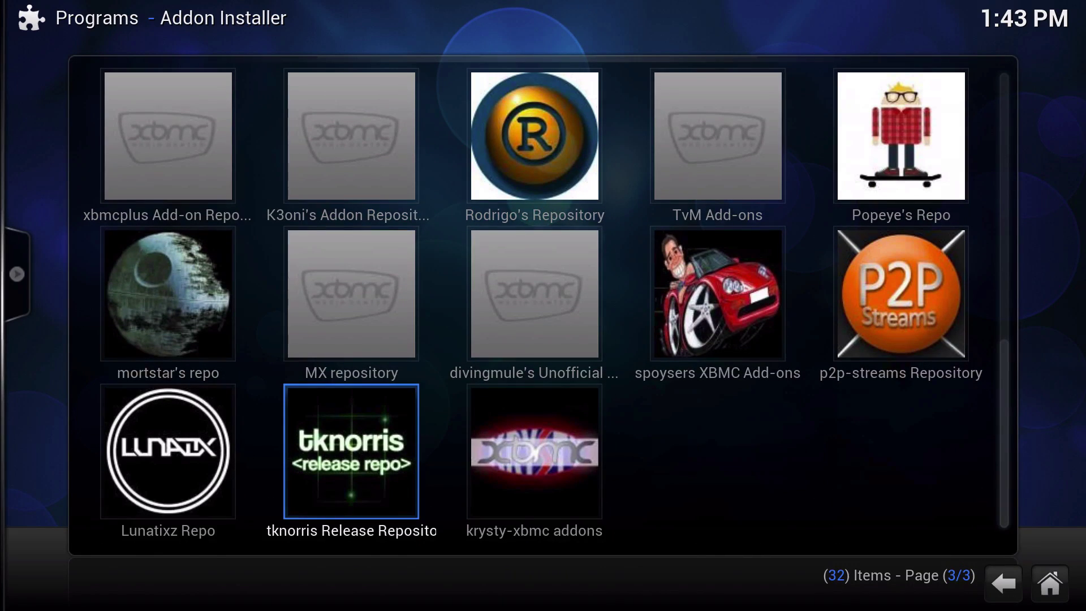
# Step: Leave the repository list and open the Program Addons category
pyautogui.press('BackSpace')
pyautogui.press('Left')
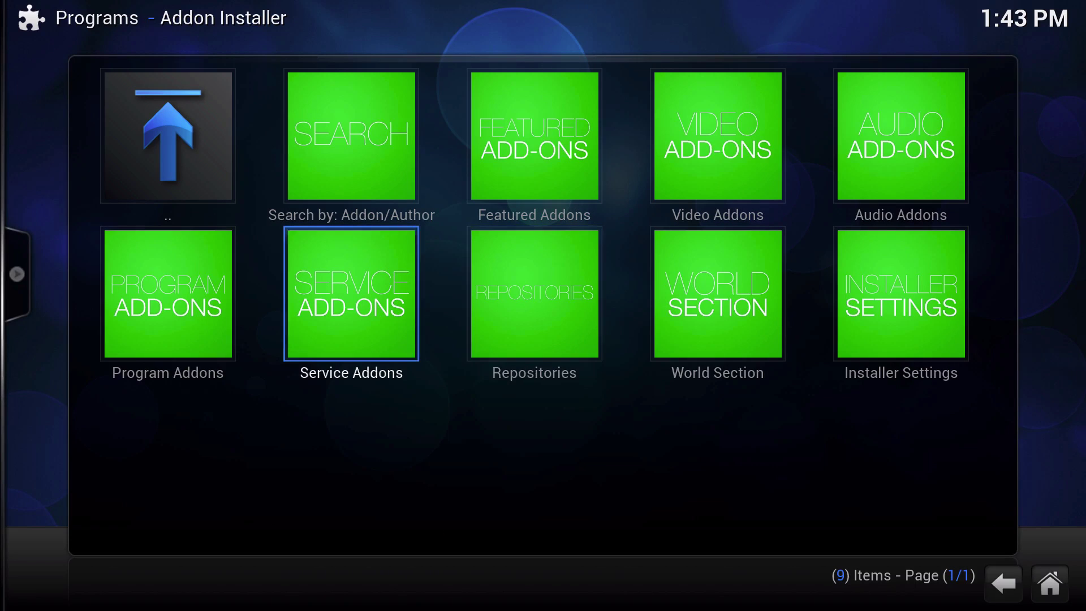
pyautogui.press('Left')
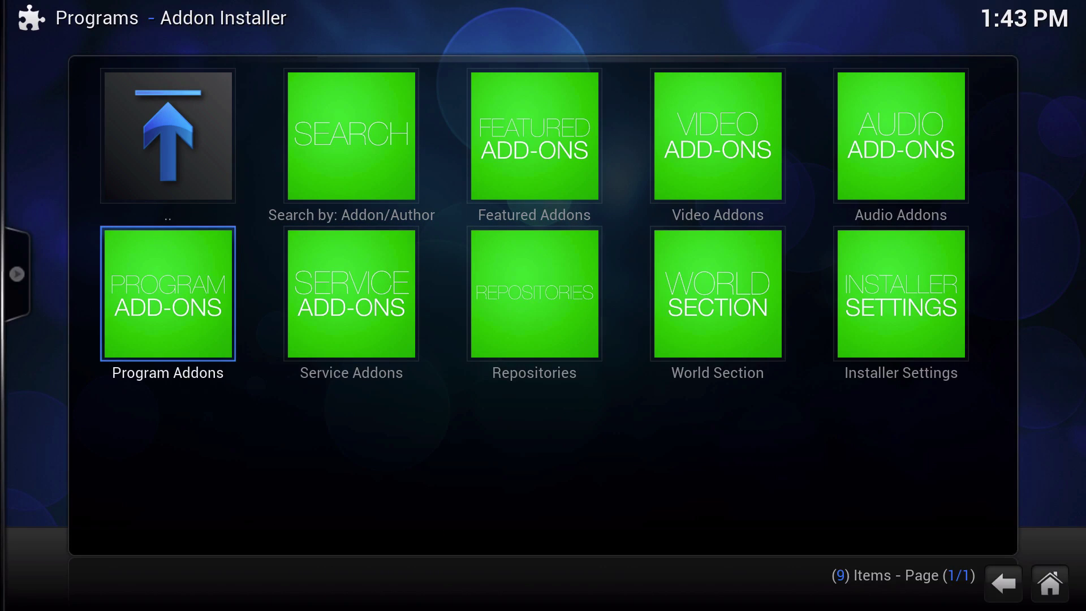
pyautogui.press('Return')
# Step: Scroll up through the 41 program add-ons and return to the category grid
pyautogui.press('Up')
pyautogui.press('Up')
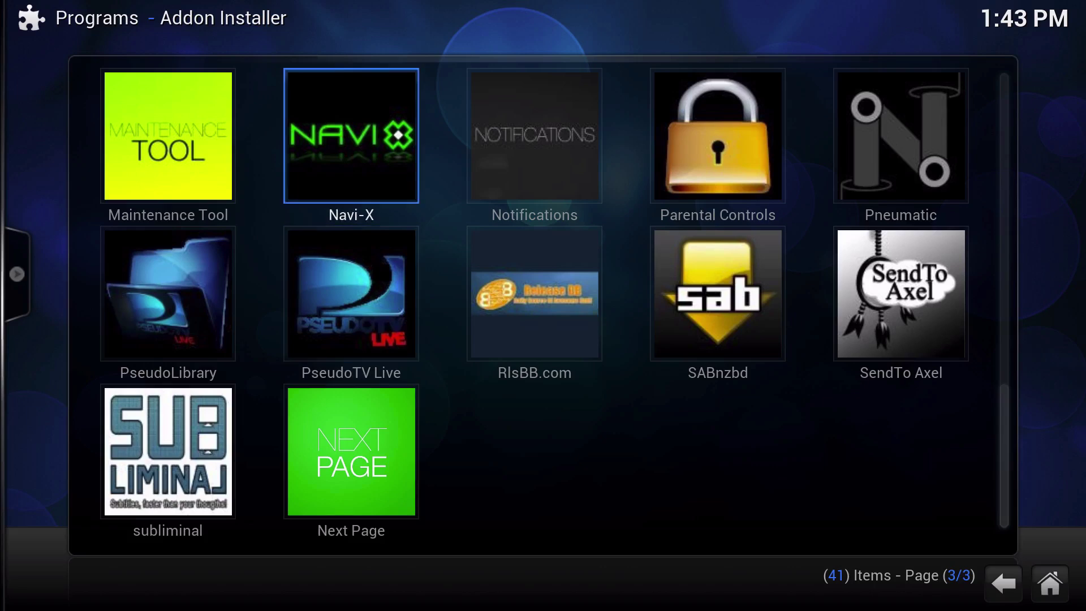
pyautogui.press('Up')
pyautogui.press('Up')
pyautogui.press('Up')
pyautogui.press('Up')
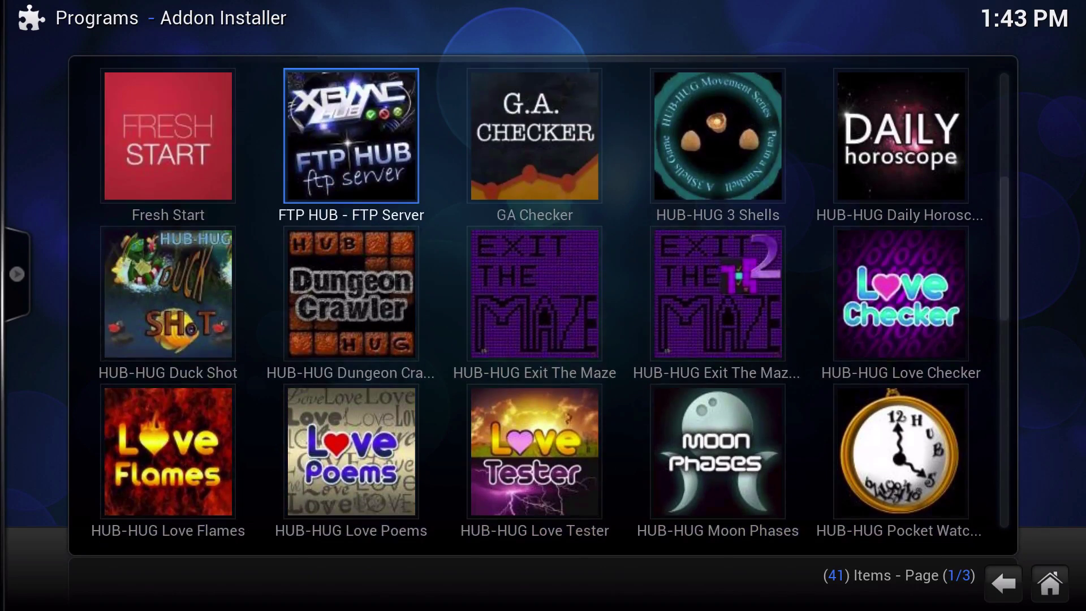
pyautogui.press('Up')
pyautogui.press('Up')
pyautogui.press('Up')
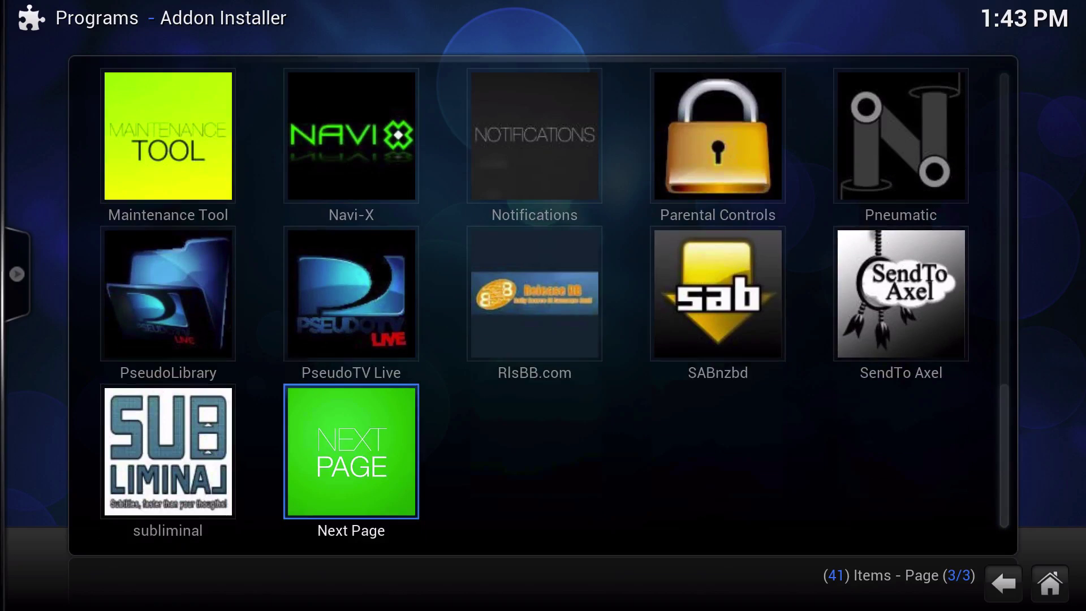
pyautogui.press('BackSpace')
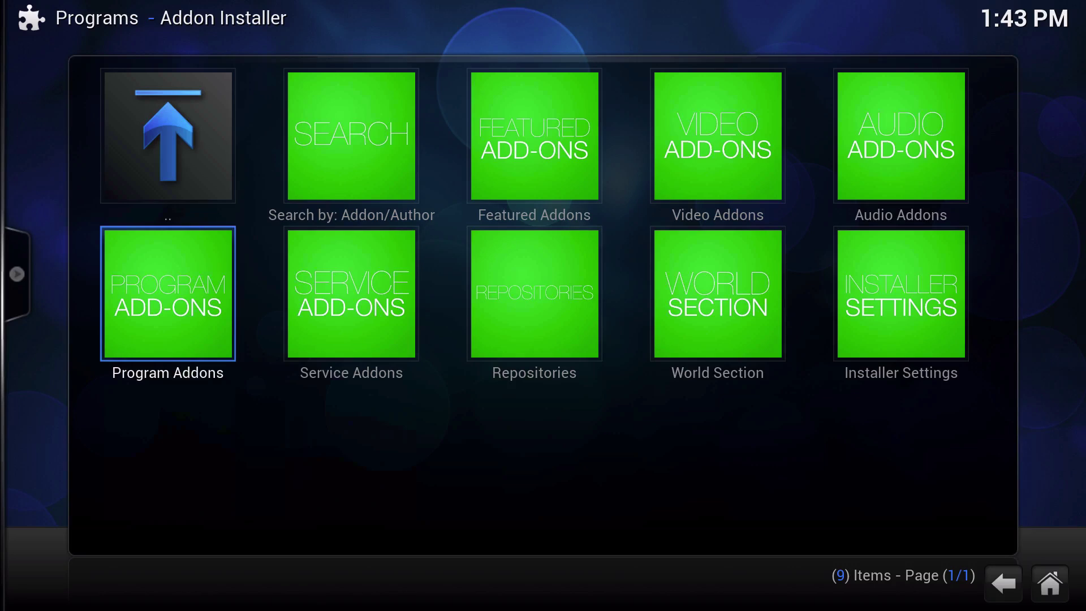